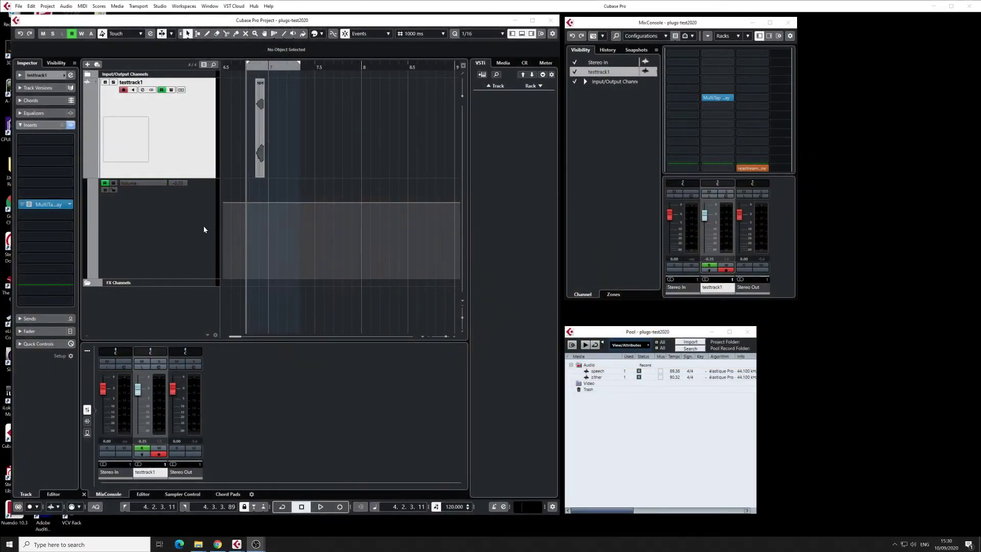
Move the MultiTap Delay window higher and start playback to hear the delay
drag(346, 220, 340, 196)
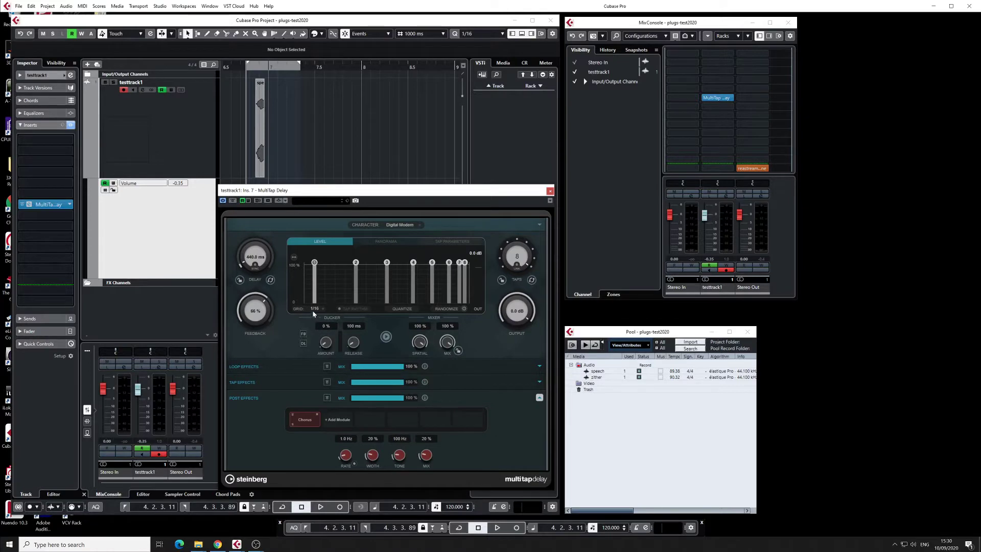
key(space)
Expand Loop Effects to reveal the Pitch Shifter at 5.29 st detune and 6% formant
click(540, 367)
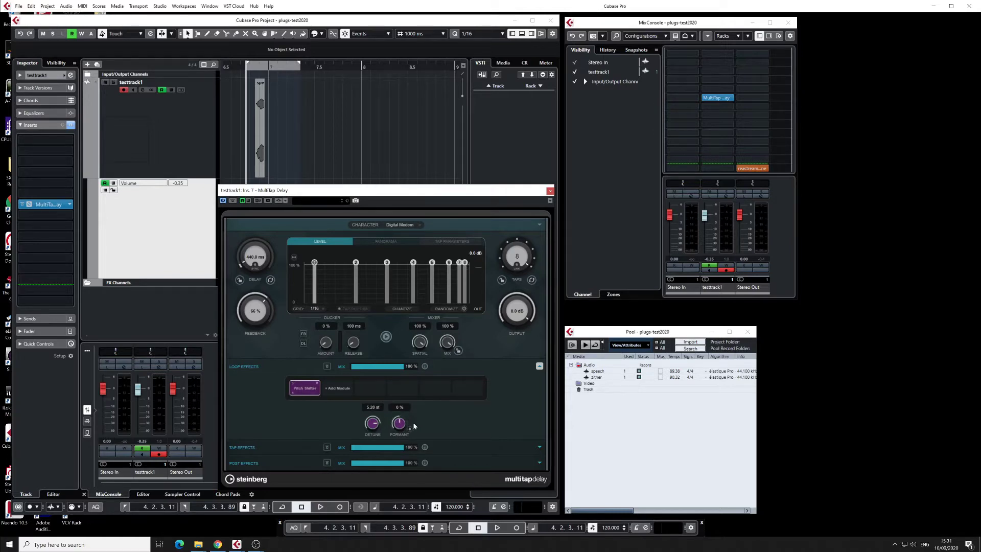
Switch to Tap Effects and graph the Pitch Shifter's per-tap Detune, then Formant
click(539, 366)
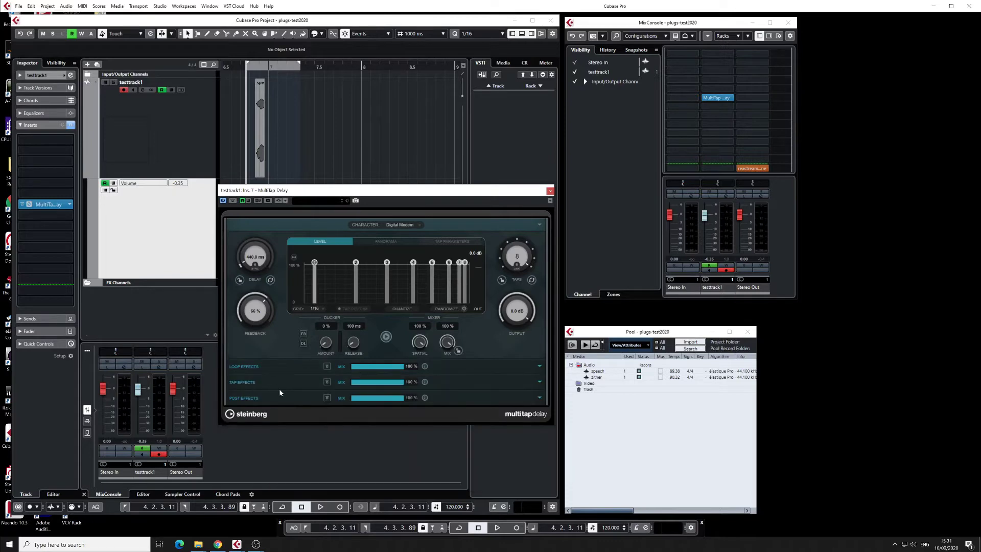
click(539, 382)
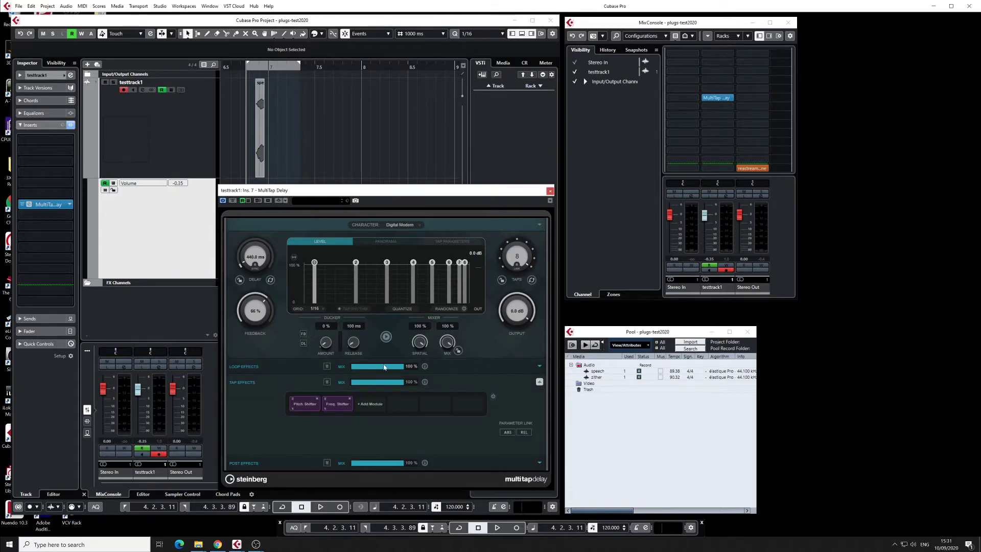
click(303, 407)
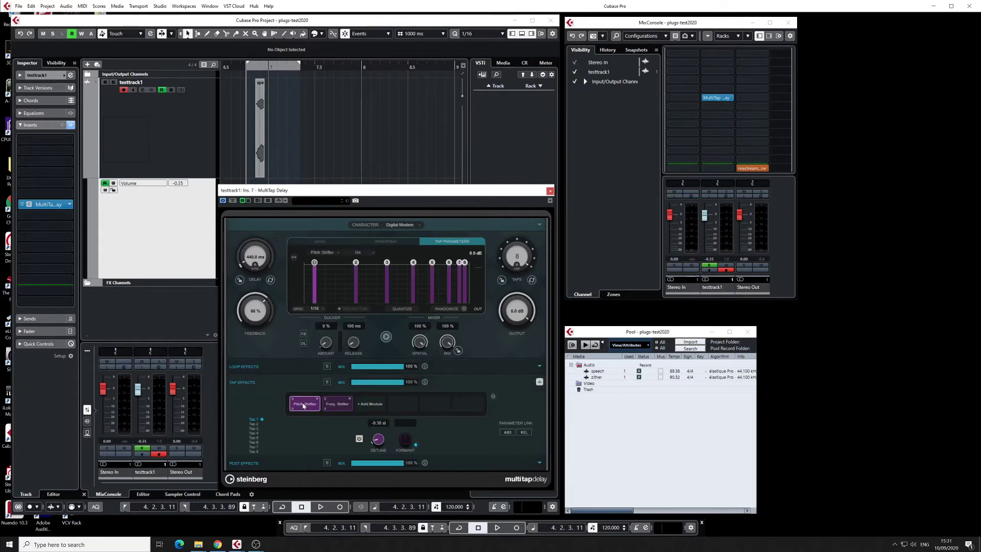
click(358, 253)
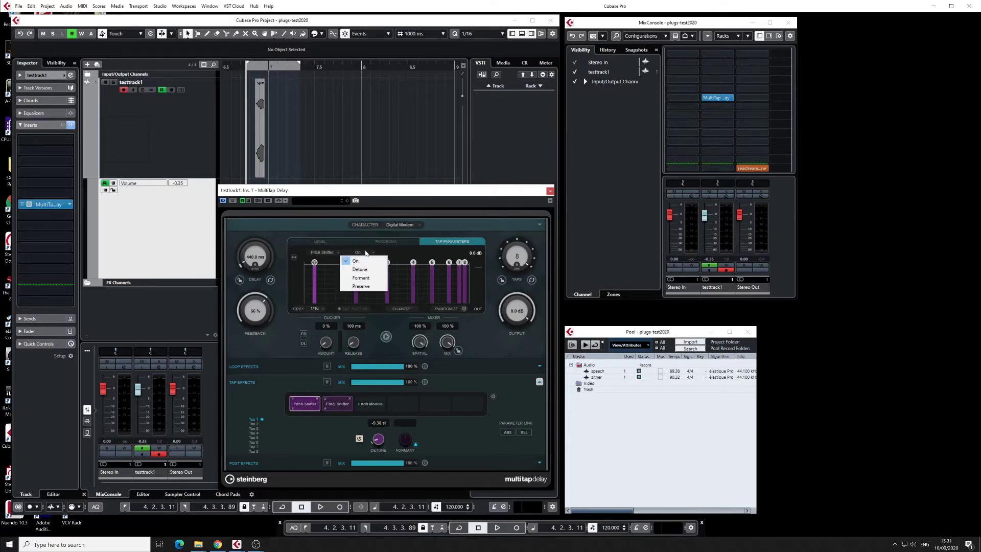
click(363, 271)
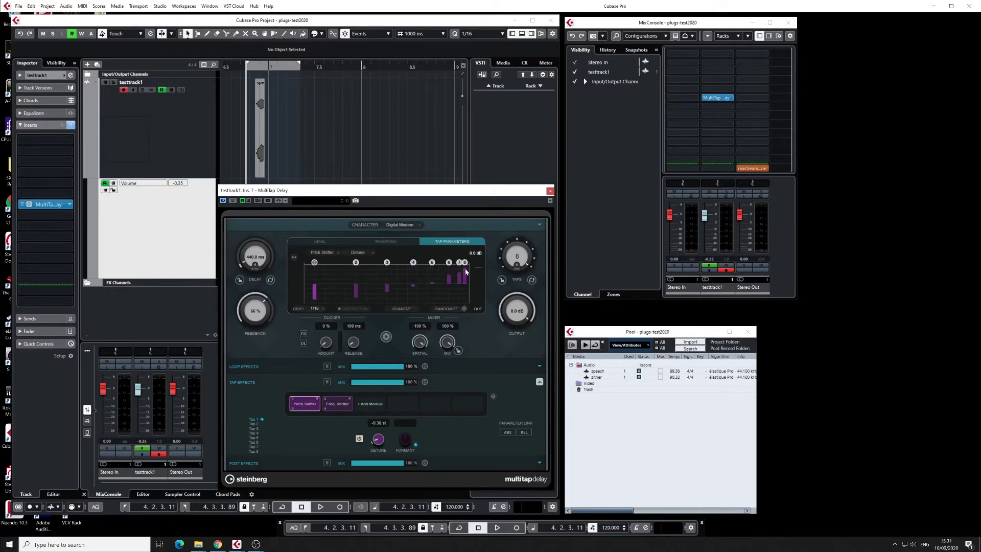
click(359, 253)
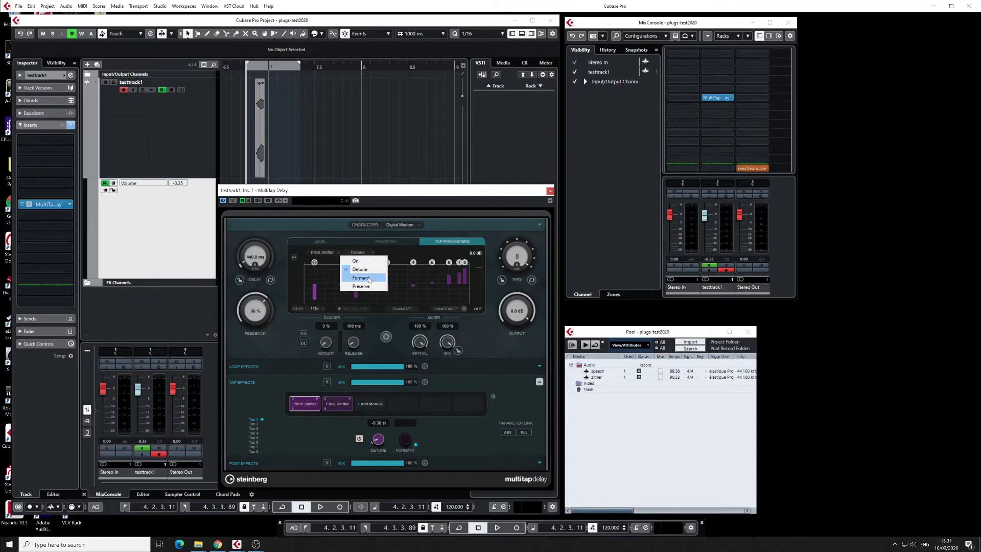
click(367, 279)
click(359, 253)
Select the Freq. Shifter tap effect and set the tap graph to Shift
click(321, 256)
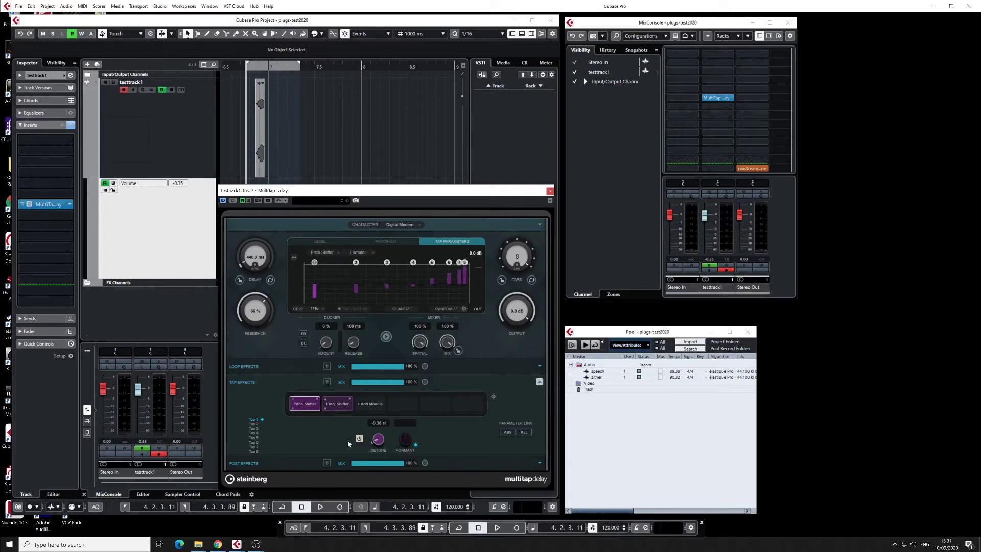
click(337, 404)
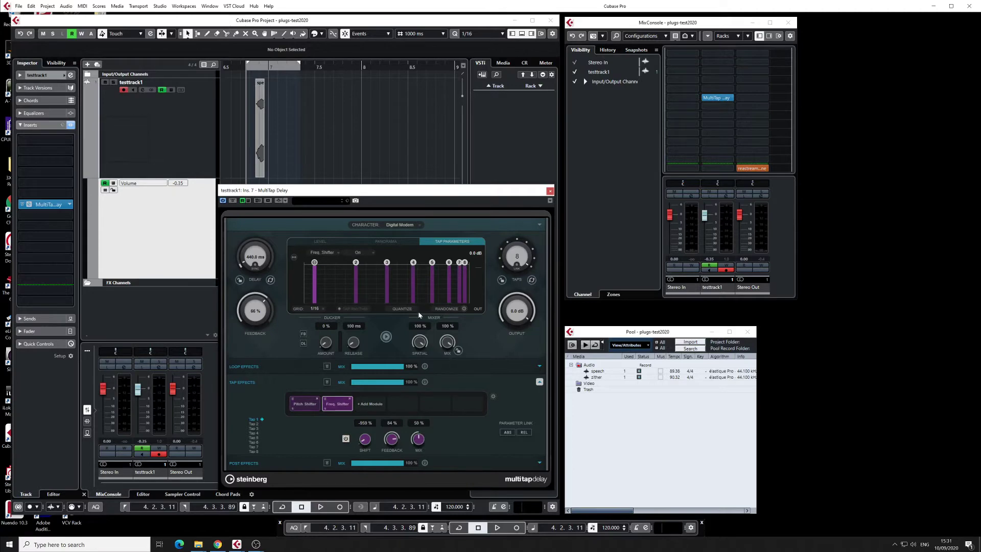
click(323, 255)
click(327, 261)
click(360, 253)
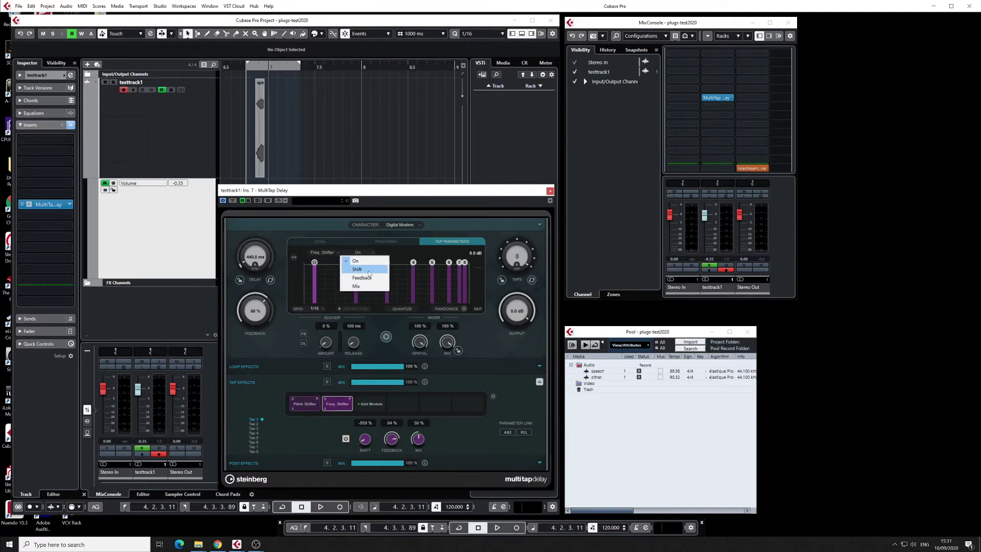
click(358, 269)
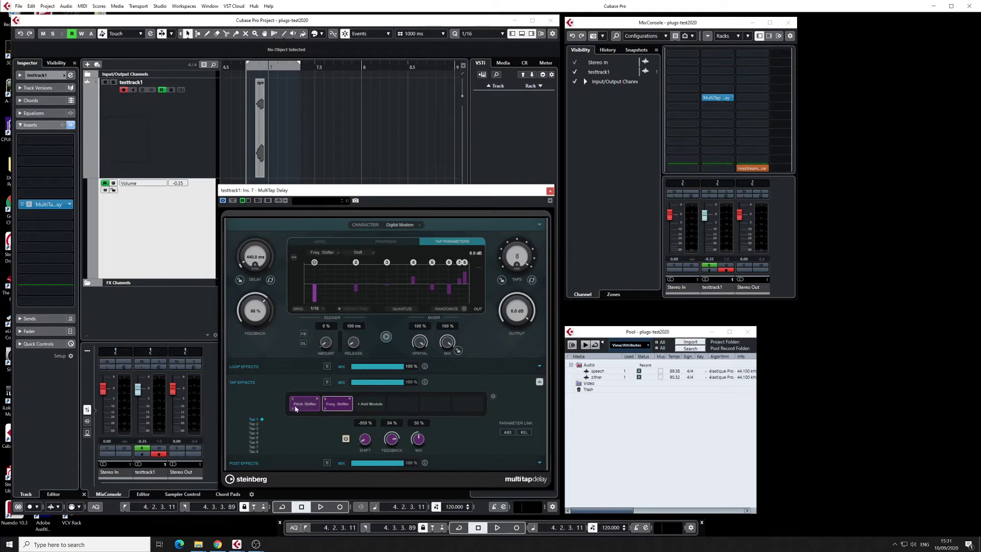
Add a Reverb tap effect, step through taps 1–8, and settle on tap 3
click(368, 404)
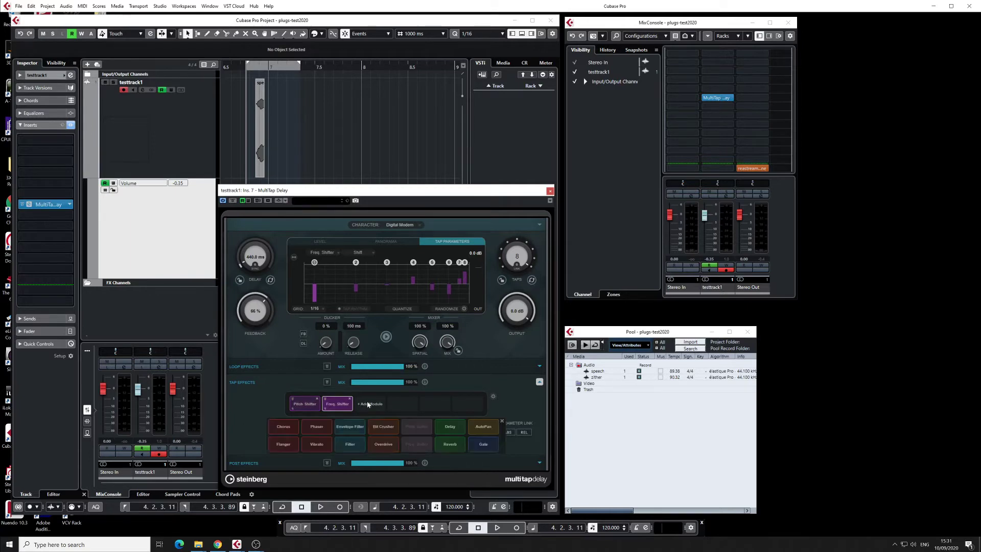
click(450, 445)
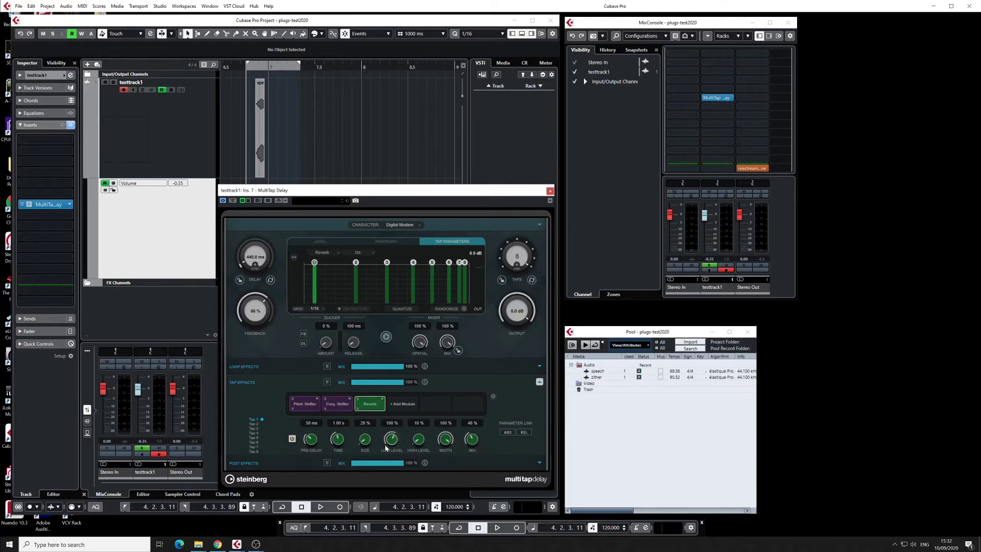
click(254, 423)
click(254, 428)
click(253, 433)
click(253, 437)
click(253, 442)
click(254, 446)
click(253, 451)
click(254, 443)
click(254, 432)
click(254, 429)
Set reverb pre-delay to 337 ms on tap 3 and 40 ms on tap 1, and set tap 3's reverb time to 8.55 s
drag(311, 438, 311, 419)
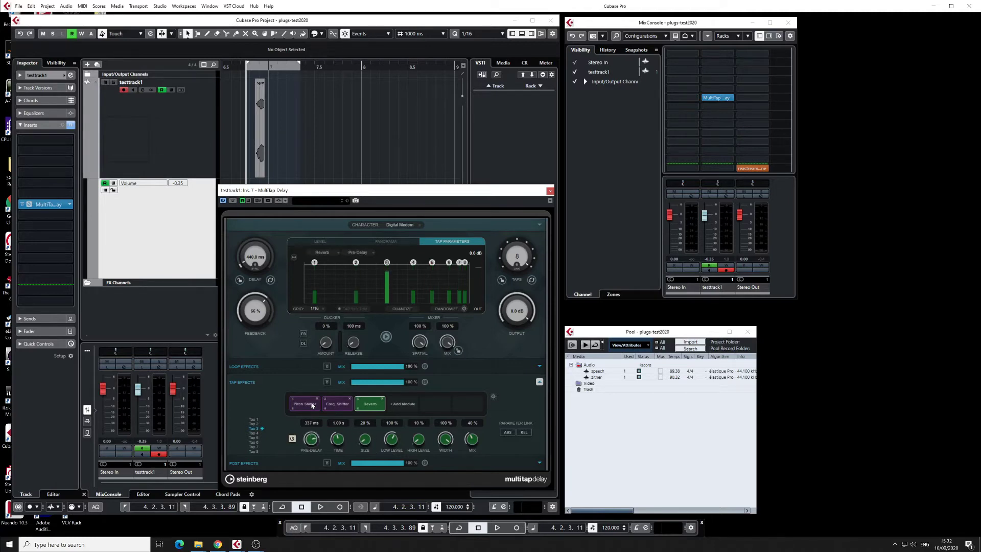
click(254, 419)
drag(308, 432, 238, 435)
click(254, 428)
drag(337, 440, 344, 424)
Lengthen tap 8's reverb time to 14.91 s and play back the long reverbs
click(253, 452)
click(358, 253)
click(321, 256)
click(322, 253)
click(322, 252)
drag(338, 438, 341, 414)
key(space)
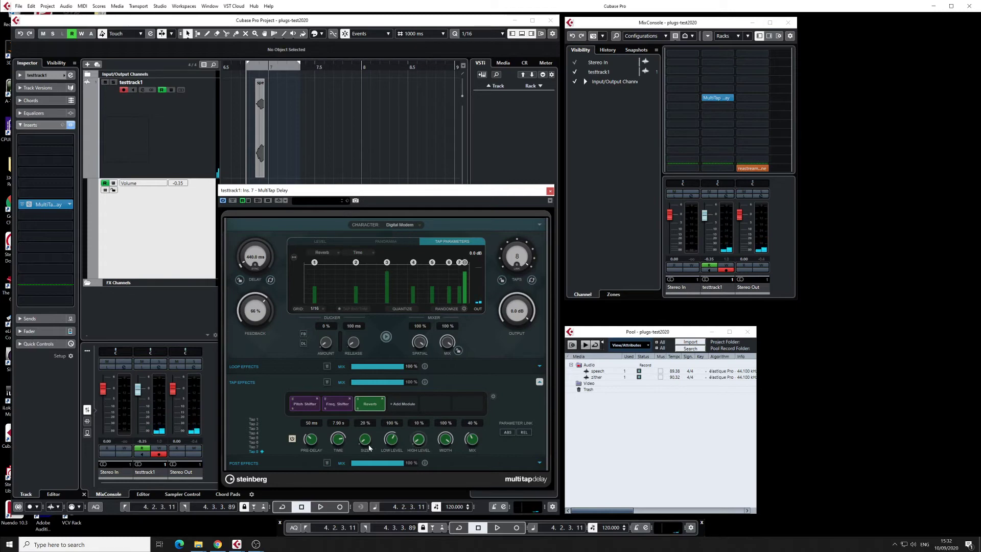
Switch off the reverb on taps 5, 4, 2 and 1
click(252, 443)
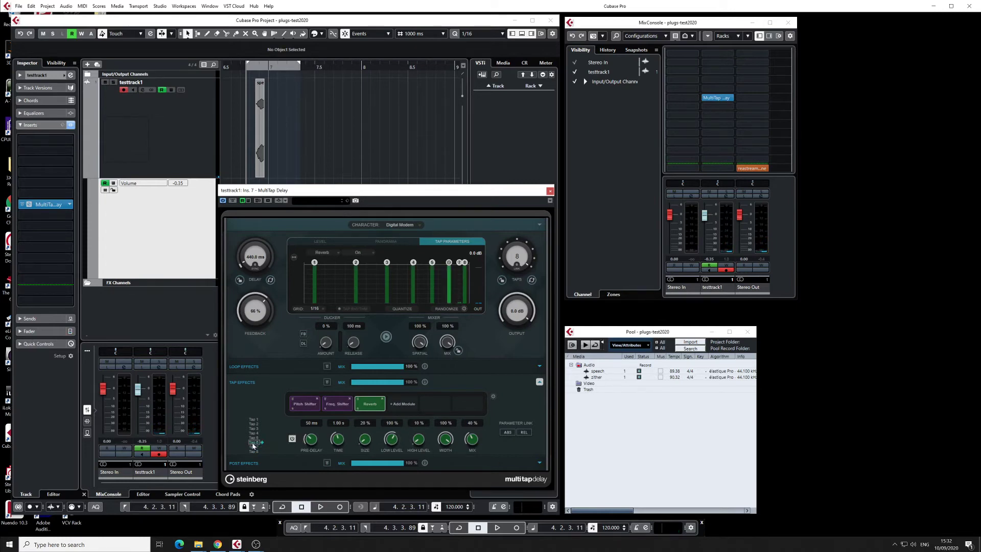
click(292, 438)
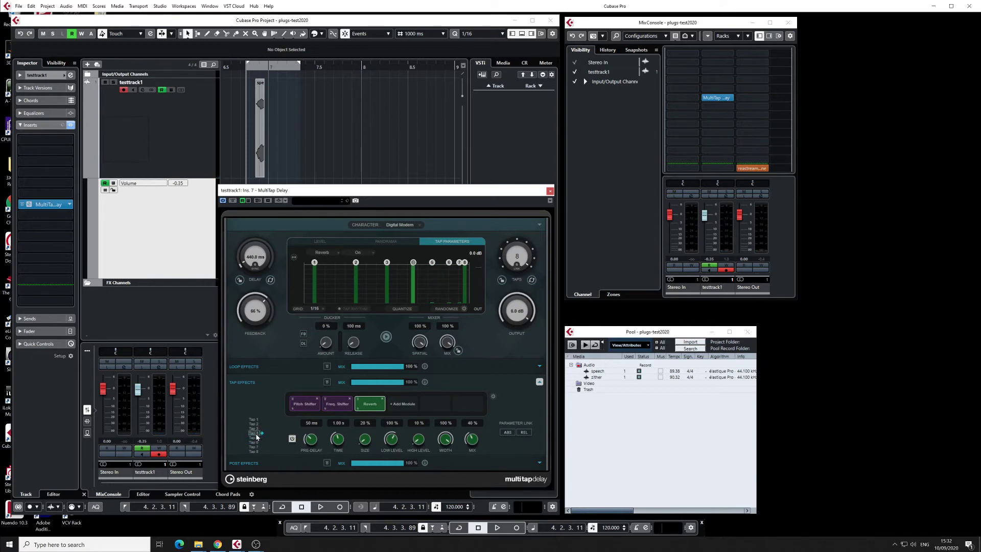
click(292, 439)
click(253, 424)
click(292, 439)
click(253, 420)
click(292, 439)
Audition the remaining reverbs, selecting tap 3 to view its reverb between playbacks
key(space)
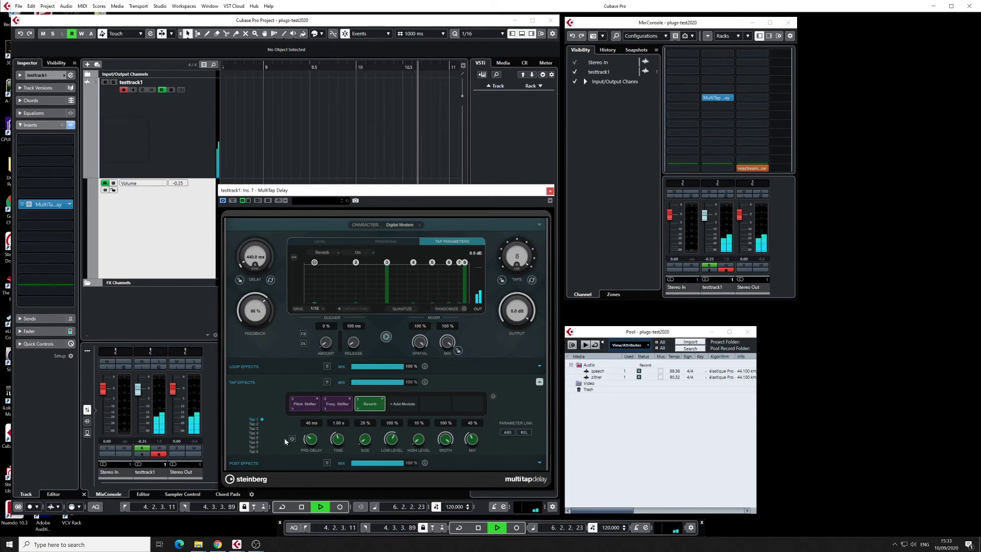
key(space)
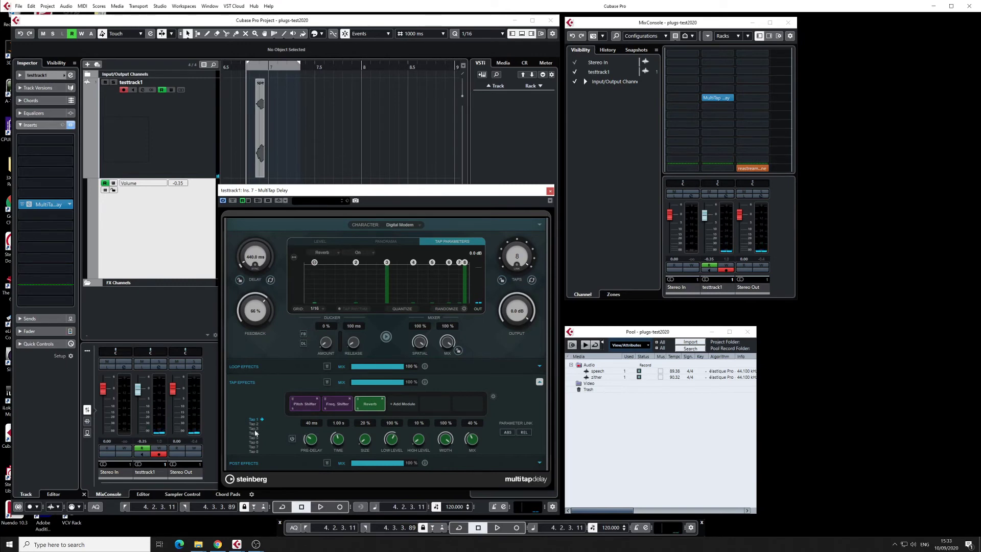
click(255, 429)
key(space)
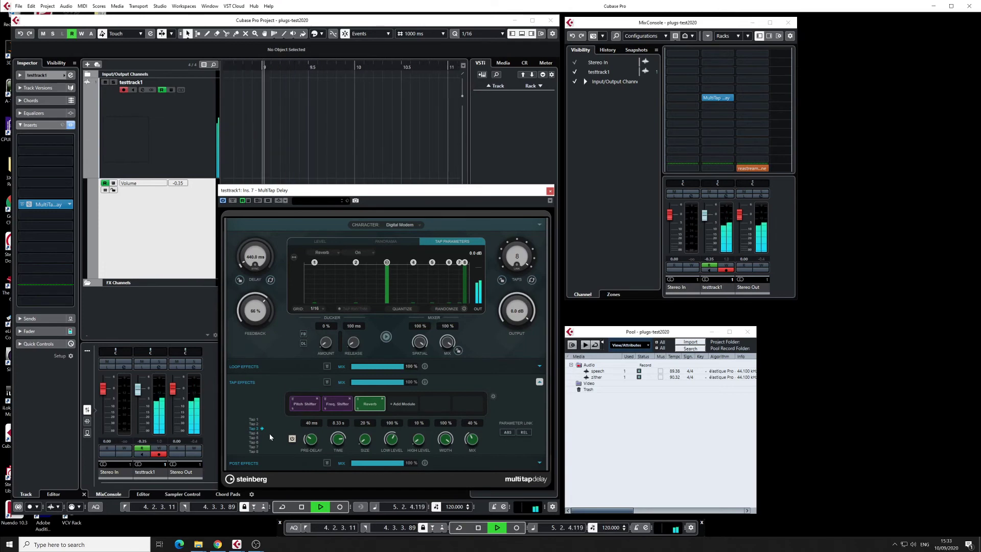
key(space)
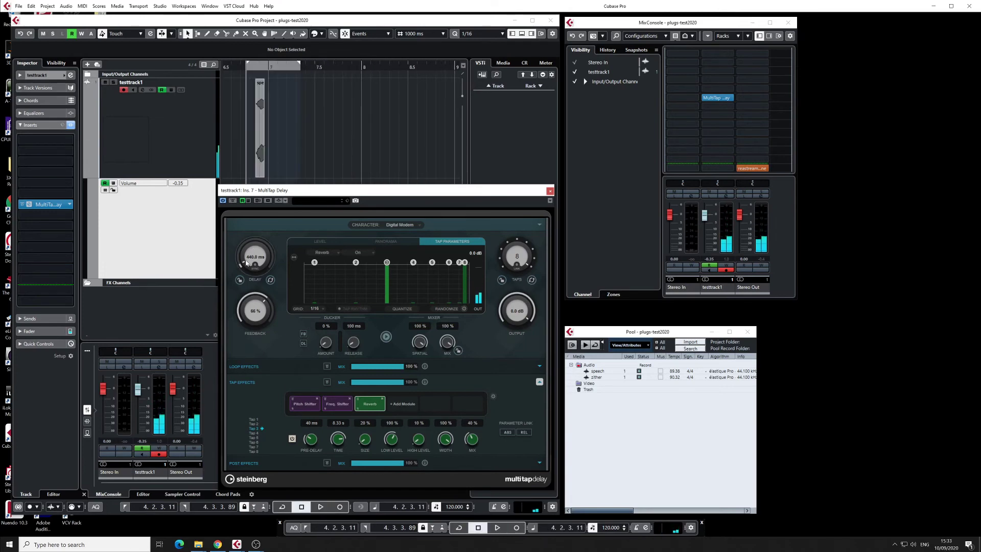
Raise the main delay time to about 2760 ms, audition it, and reposition the plugin window
drag(257, 245, 242, 241)
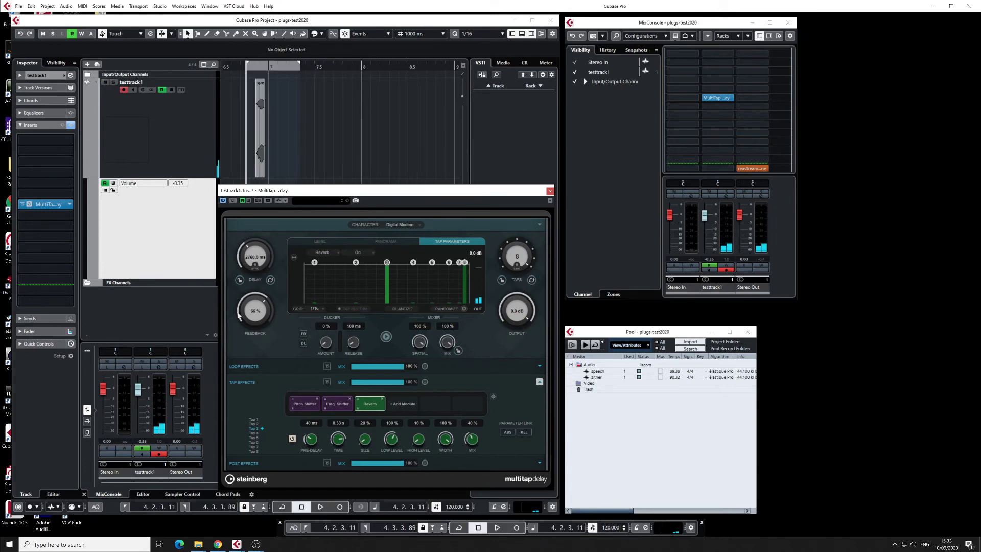
key(space)
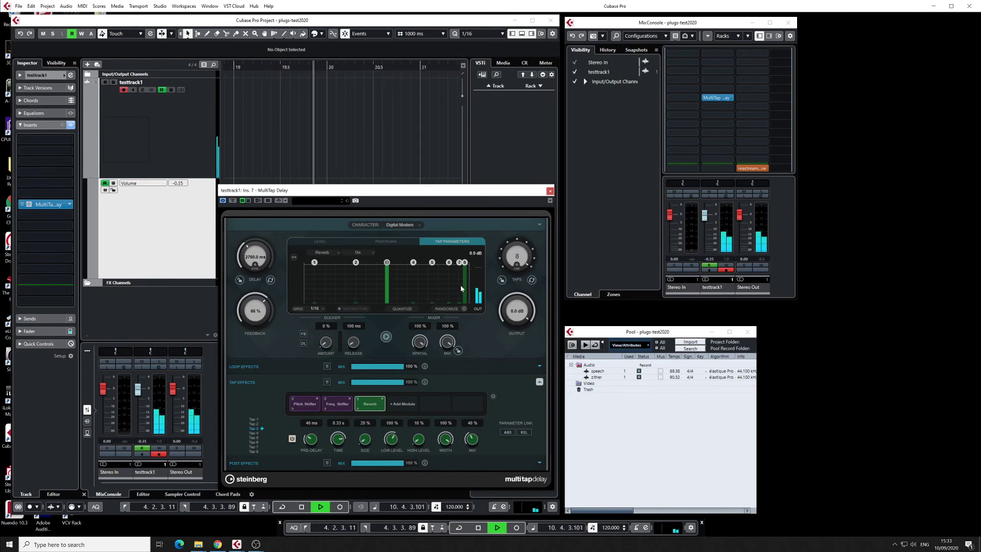
key(space)
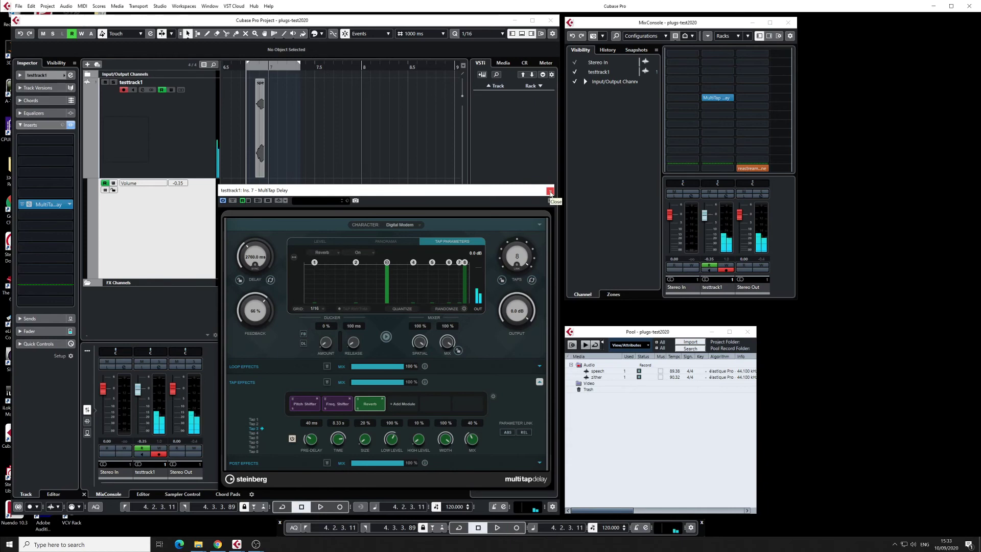
drag(455, 195, 447, 181)
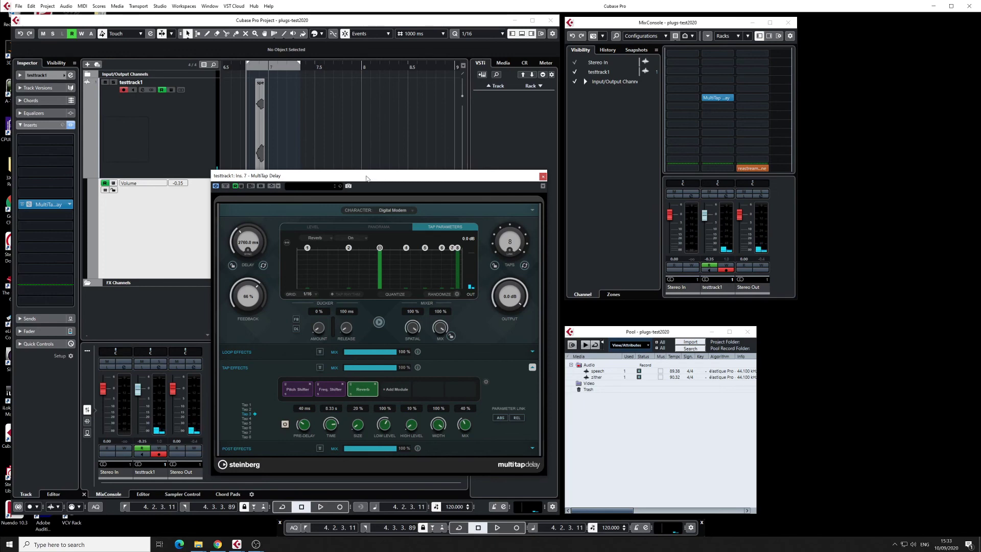
drag(367, 178, 397, 169)
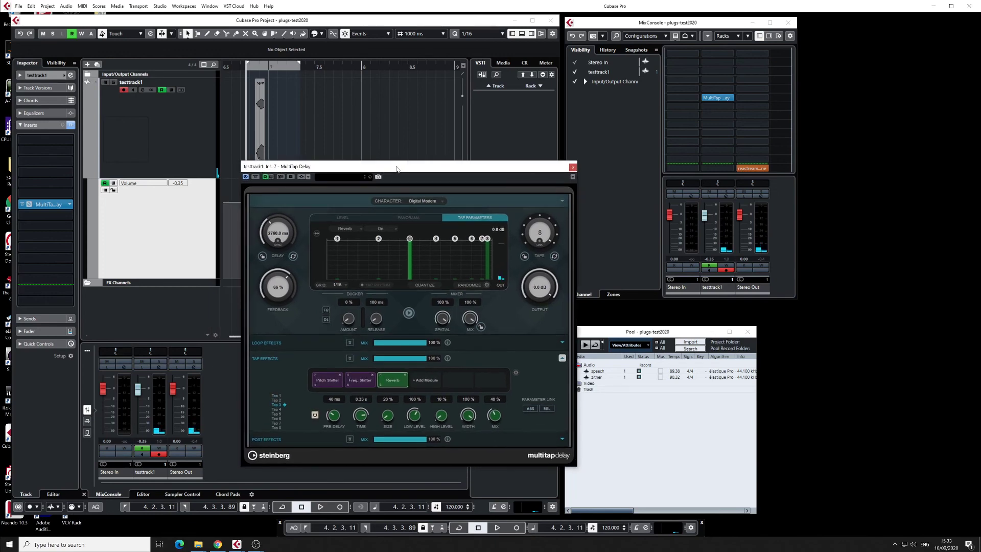